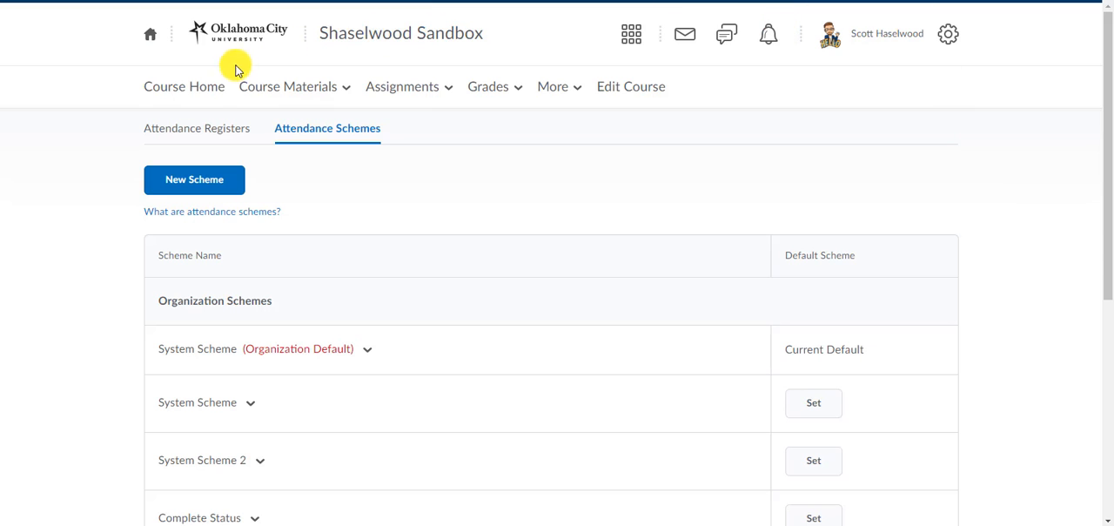
Go to the course home page and open the course's Attendance tool.
left_click(218, 86)
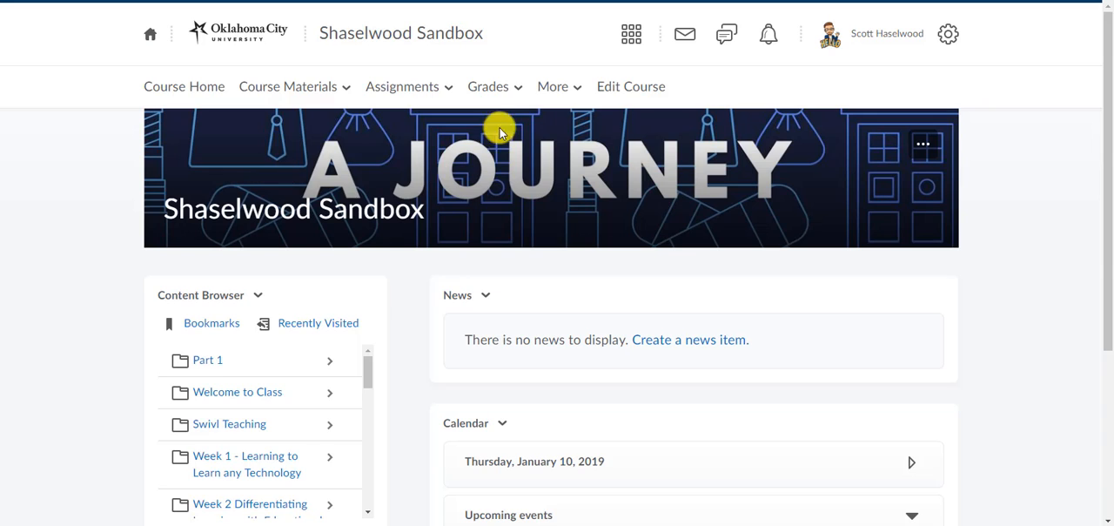
left_click(551, 90)
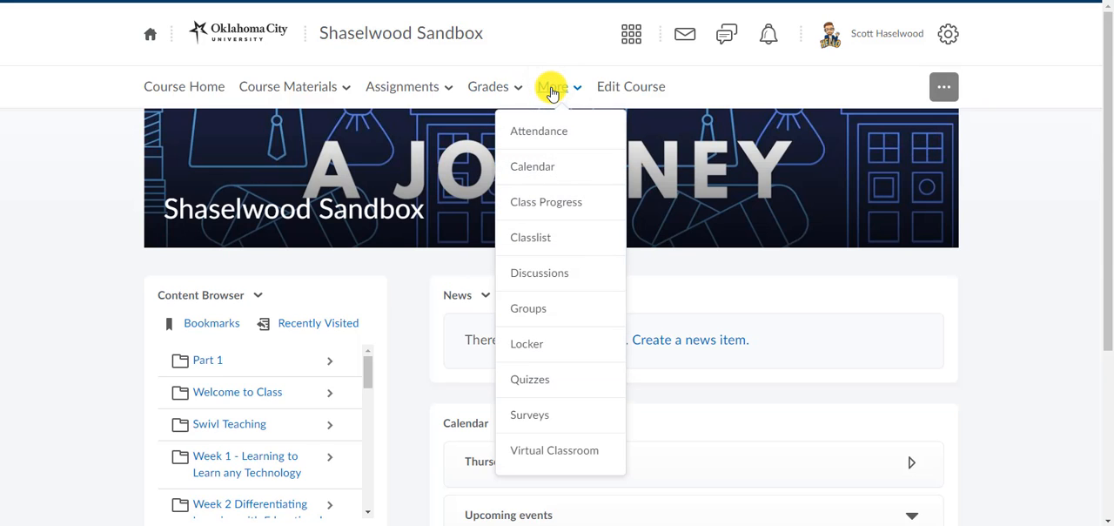
left_click(549, 131)
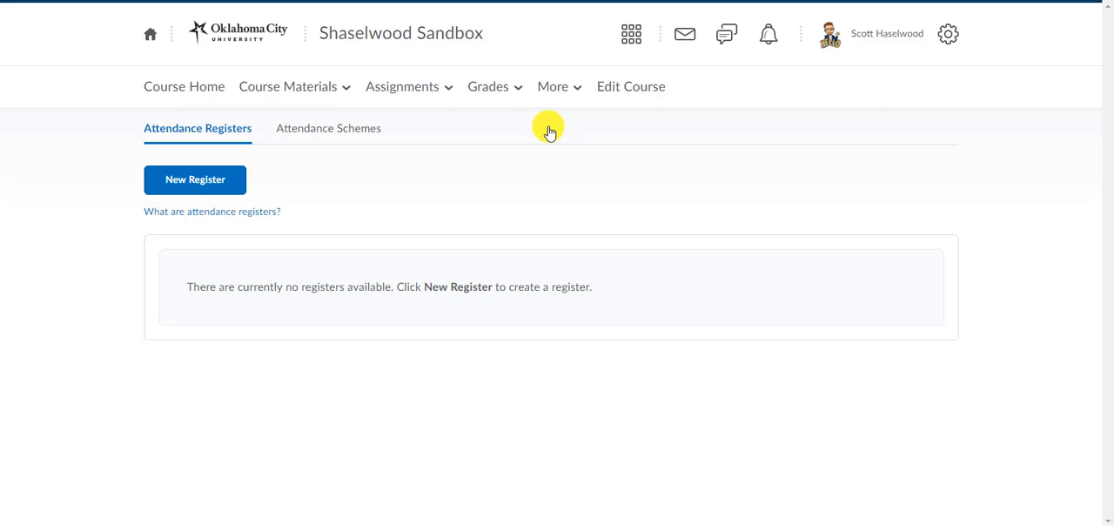
Set the Present, Absent, Tardy attendance scheme as the course's default scheme.
left_click(336, 136)
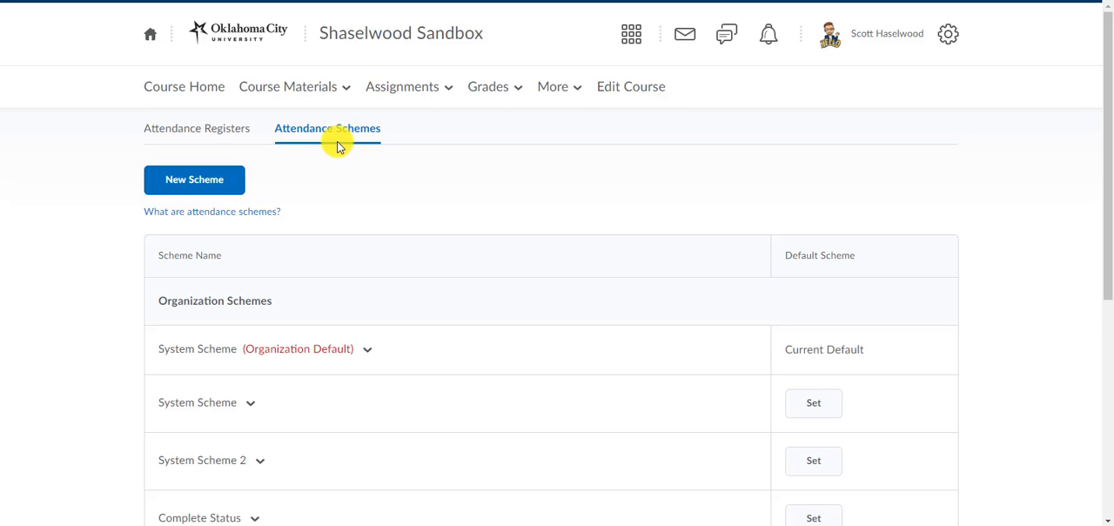
scroll(339, 144, "down", 4)
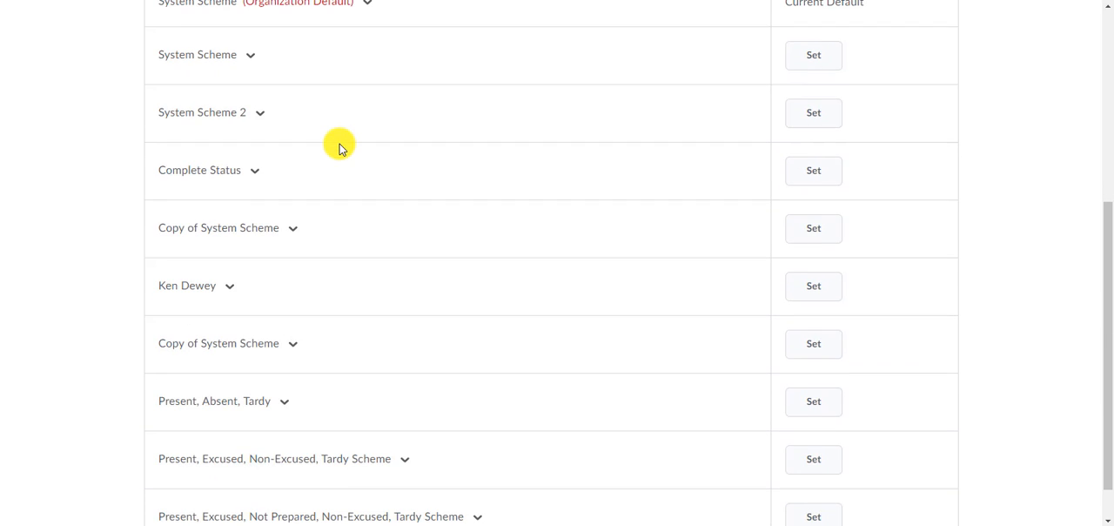
scroll(339, 147, "down", 1)
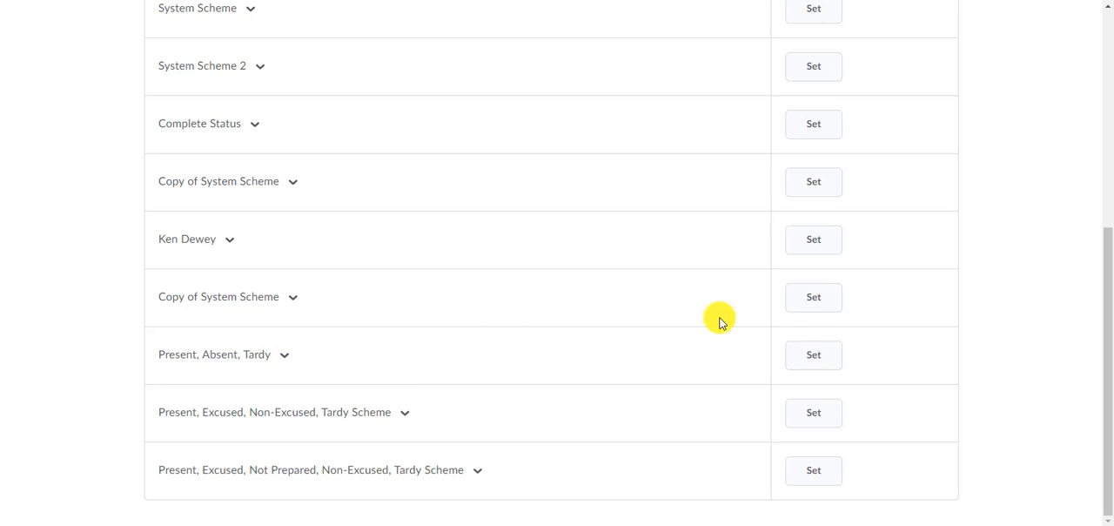
left_click(807, 364)
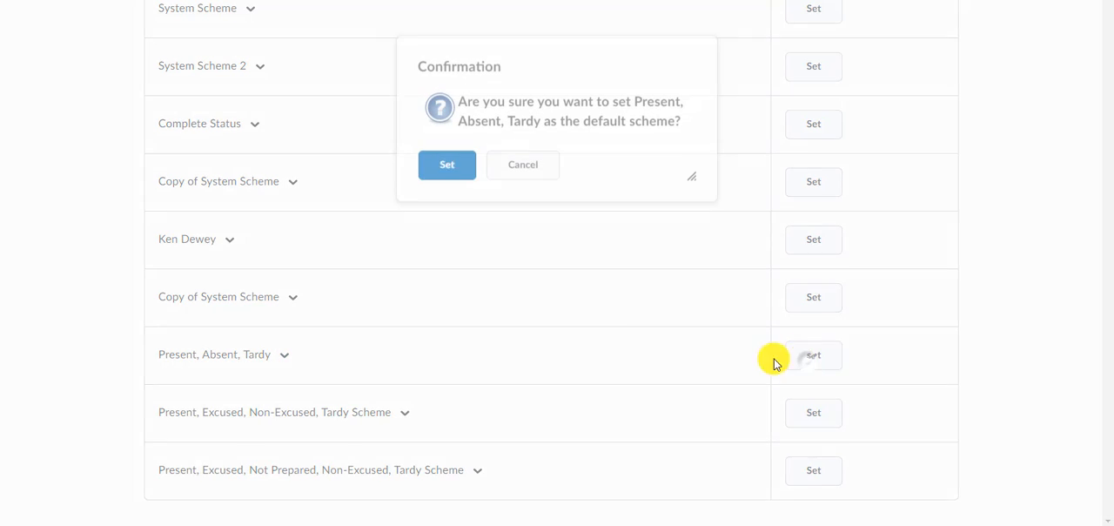
left_click(467, 183)
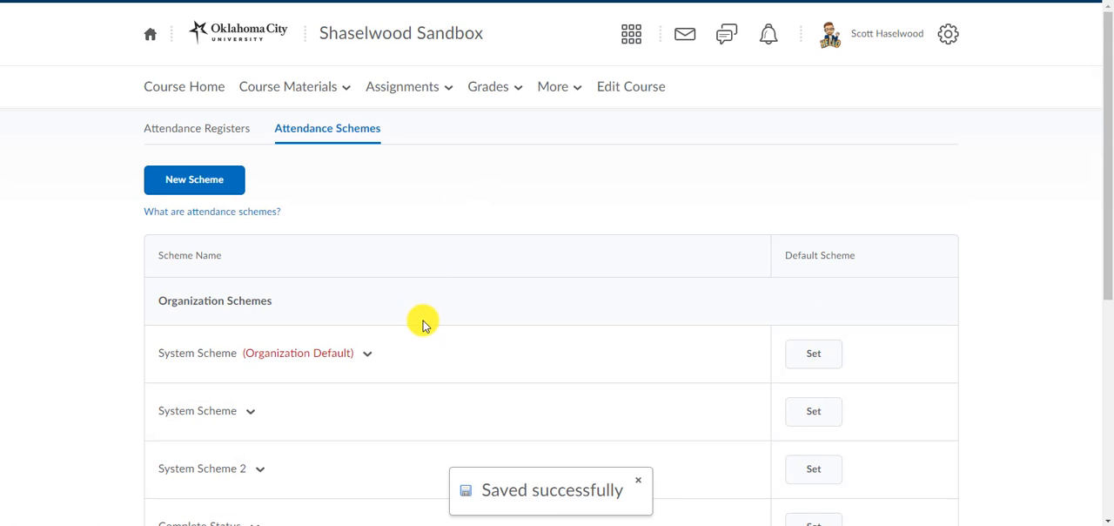
View the attendance statuses of the organization default System Scheme and close its details.
scroll(418, 314, "down", 2)
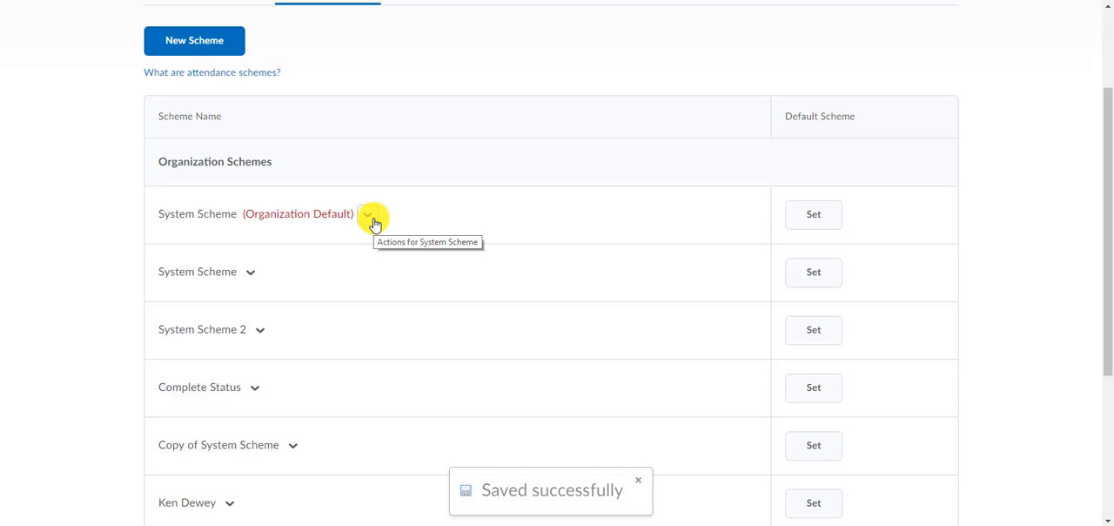
left_click(369, 215)
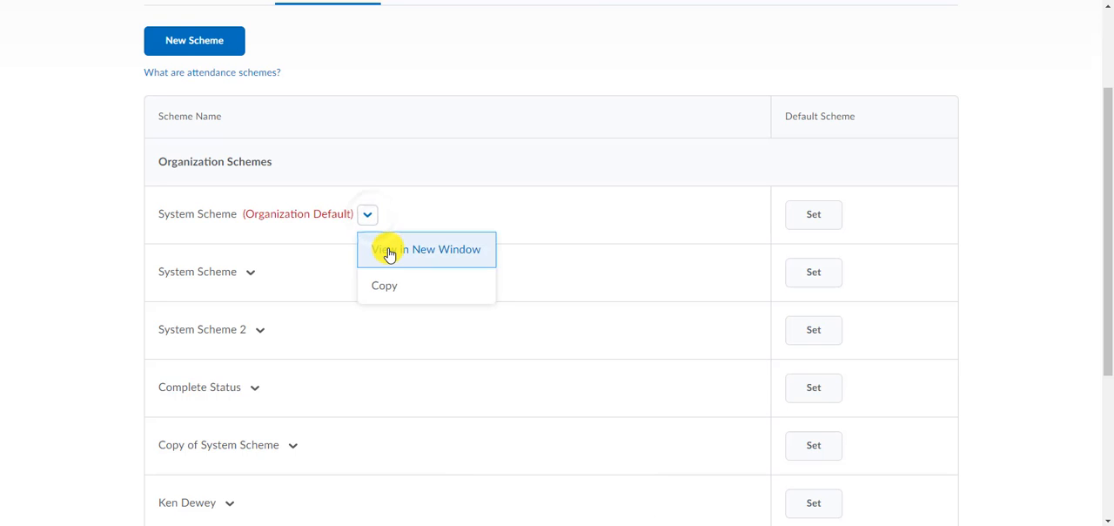
left_click(387, 249)
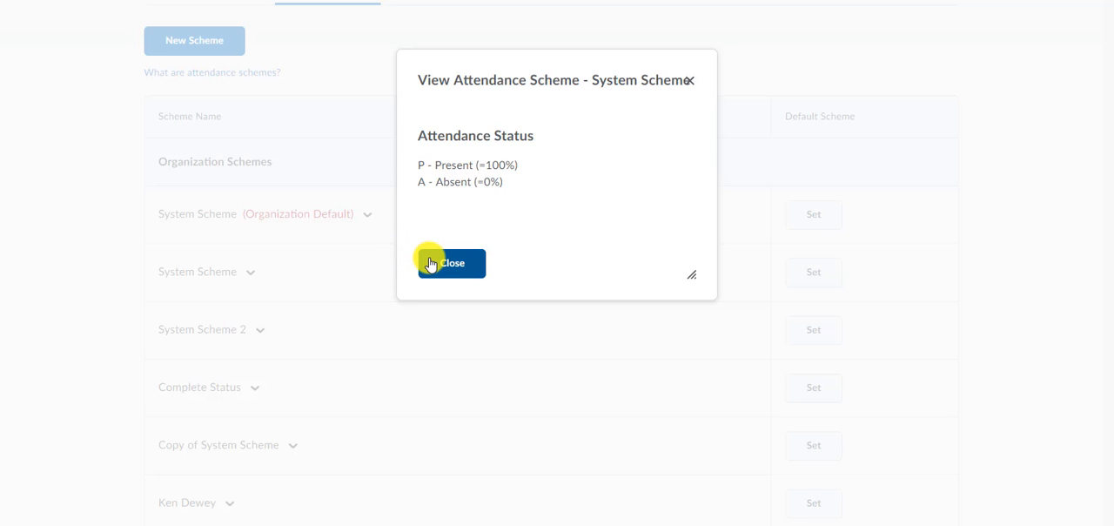
left_click(429, 264)
Start a new attendance register and name it Weekly Attendance.
scroll(428, 253, "up", 2)
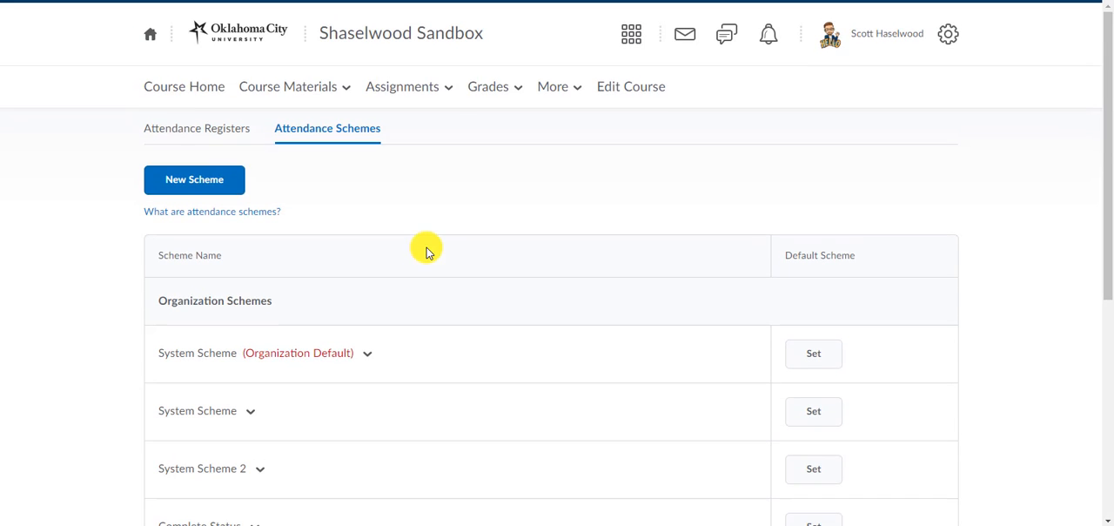
left_click(186, 129)
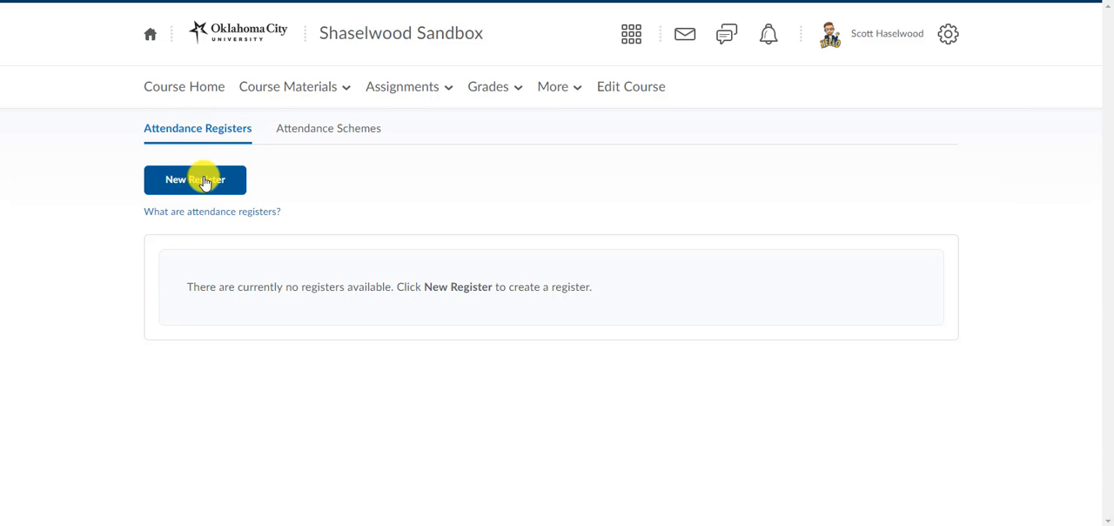
left_click(200, 179)
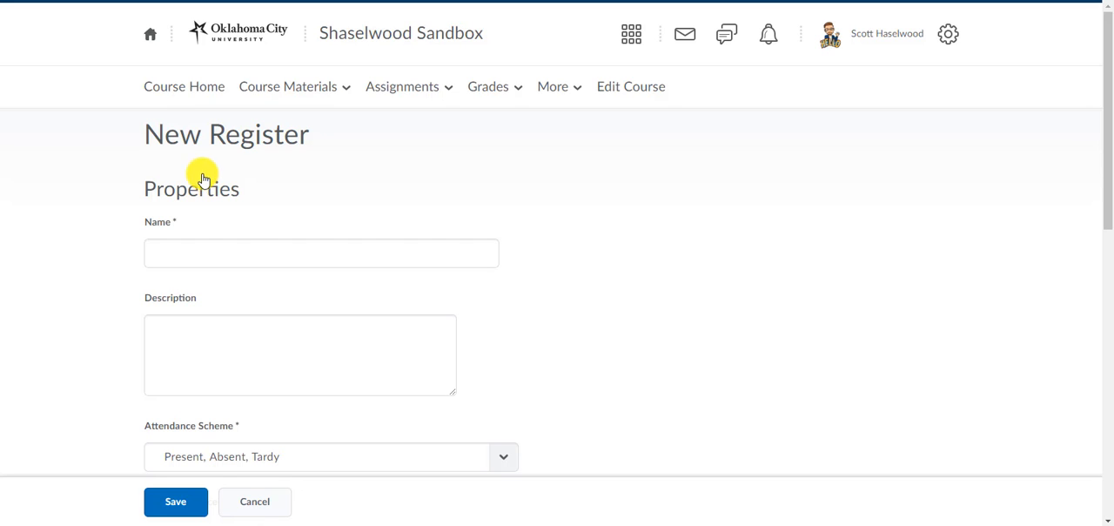
scroll(368, 194, "down", 1)
left_click(369, 193)
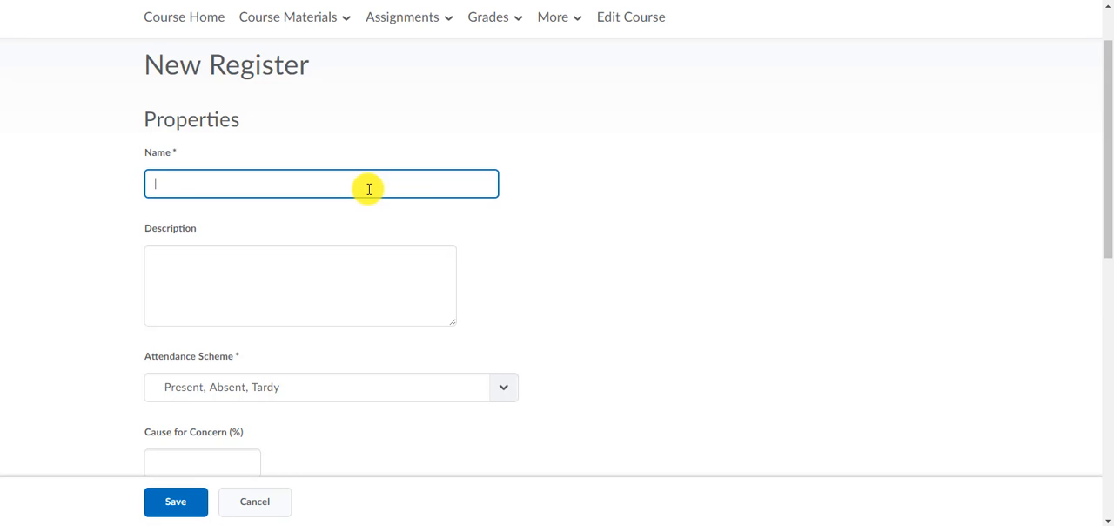
type("Weekly Attendance")
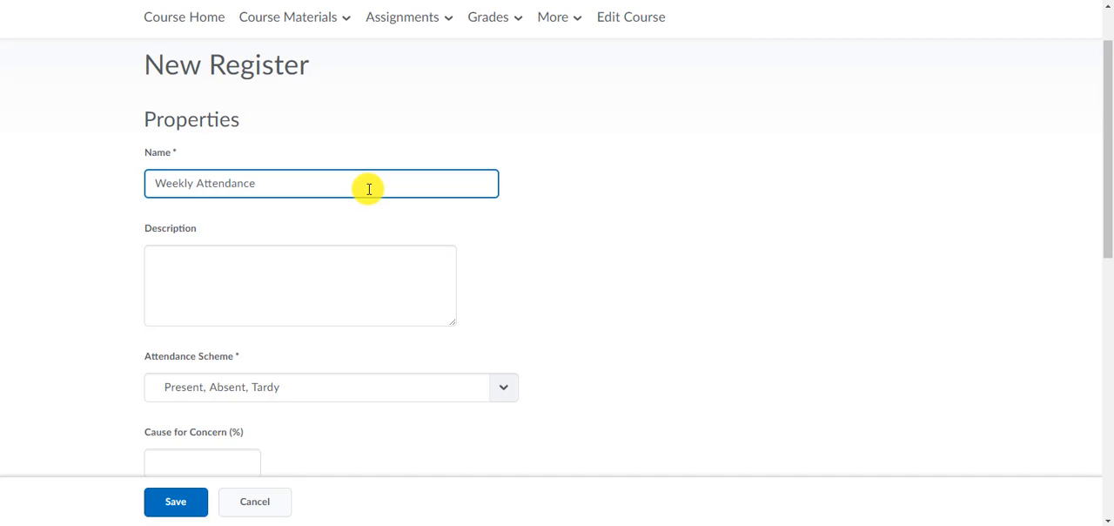
Try limiting the register to specific groups/sections, cancel adding any, and include all users in the course again.
scroll(578, 245, "down", 2)
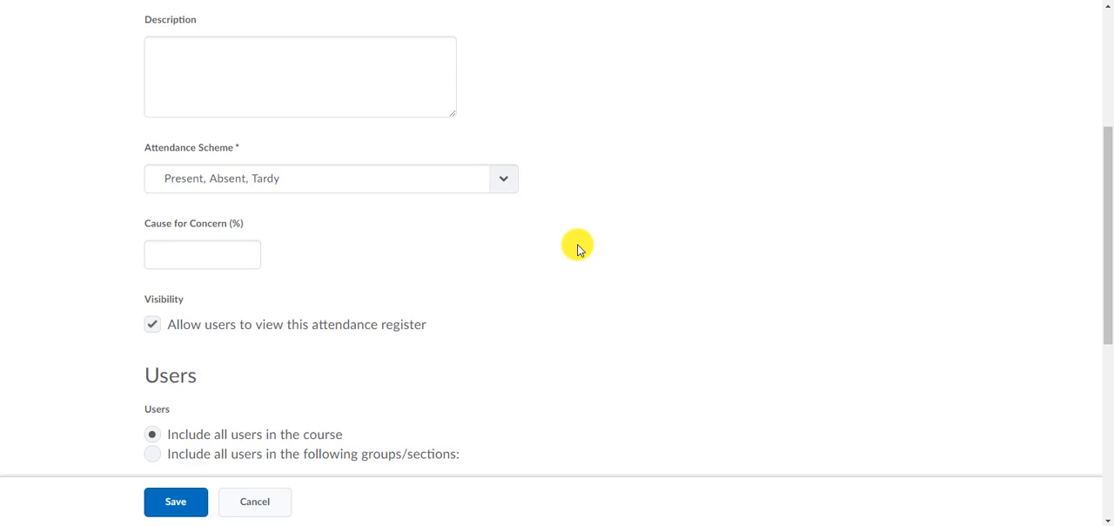
scroll(435, 252, "down", 2)
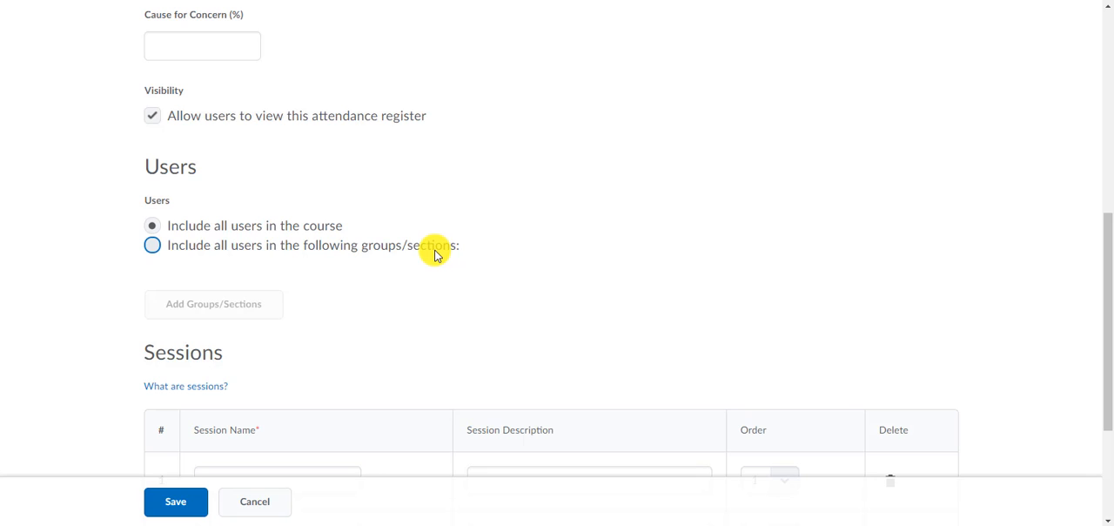
left_click(279, 234)
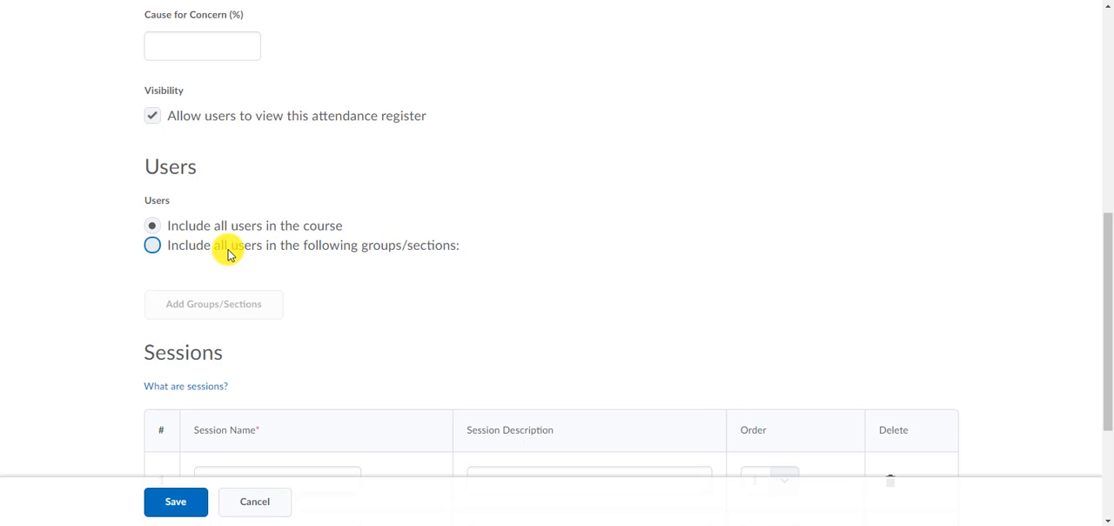
left_click(150, 245)
left_click(241, 308)
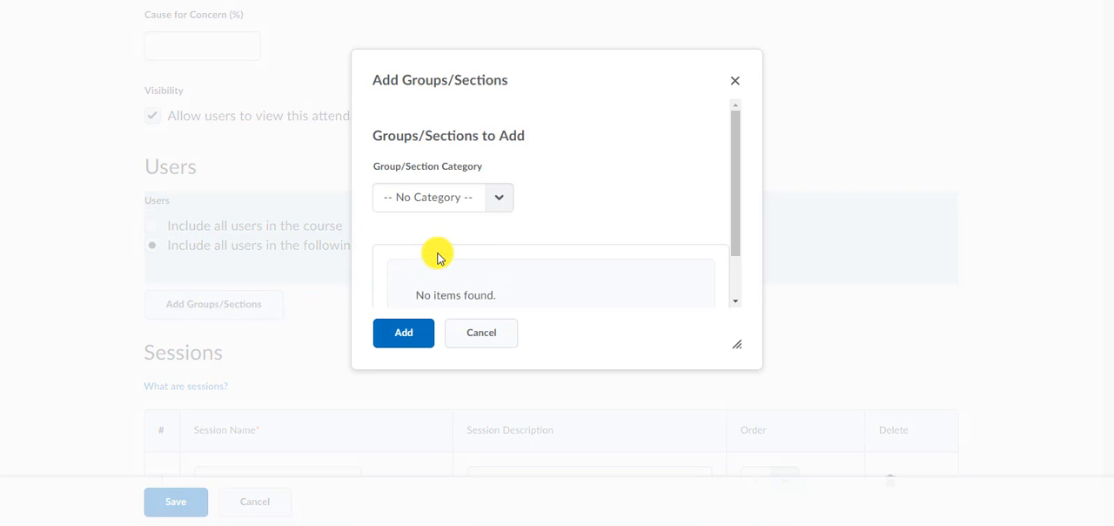
left_click(481, 335)
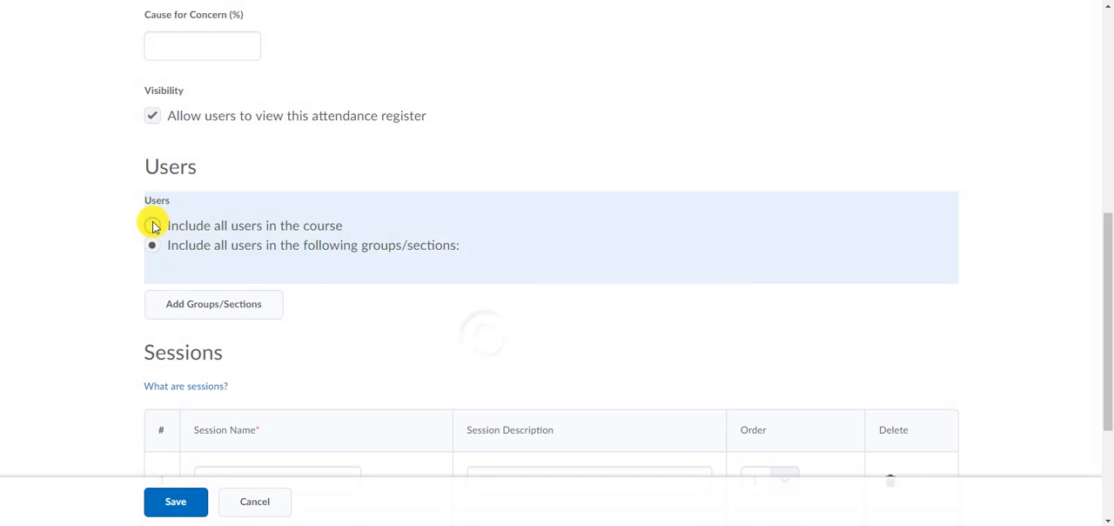
left_click(154, 225)
Name the register's first three sessions Week 1, Week 2 and Week 3.
scroll(356, 241, "down", 3)
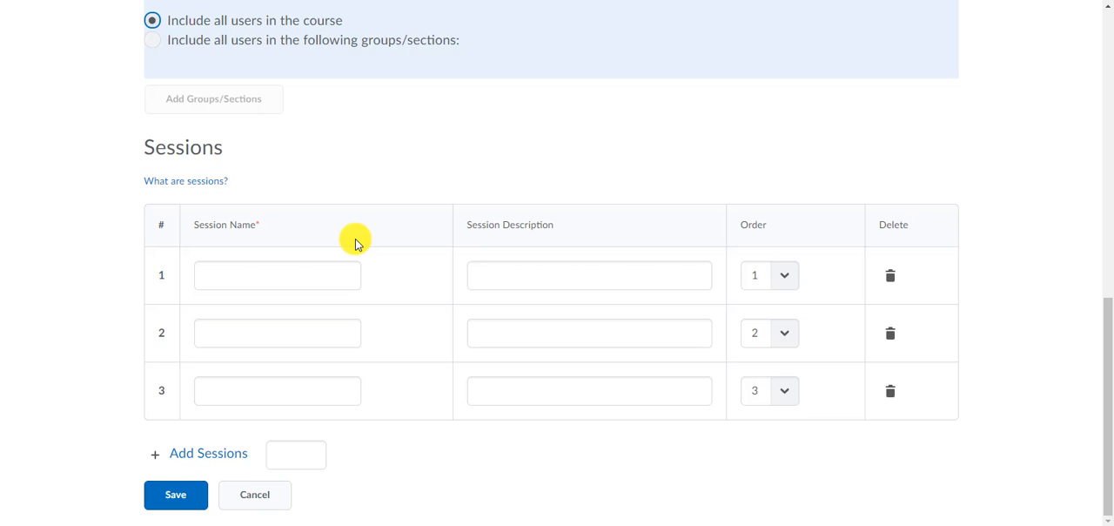
left_click(299, 274)
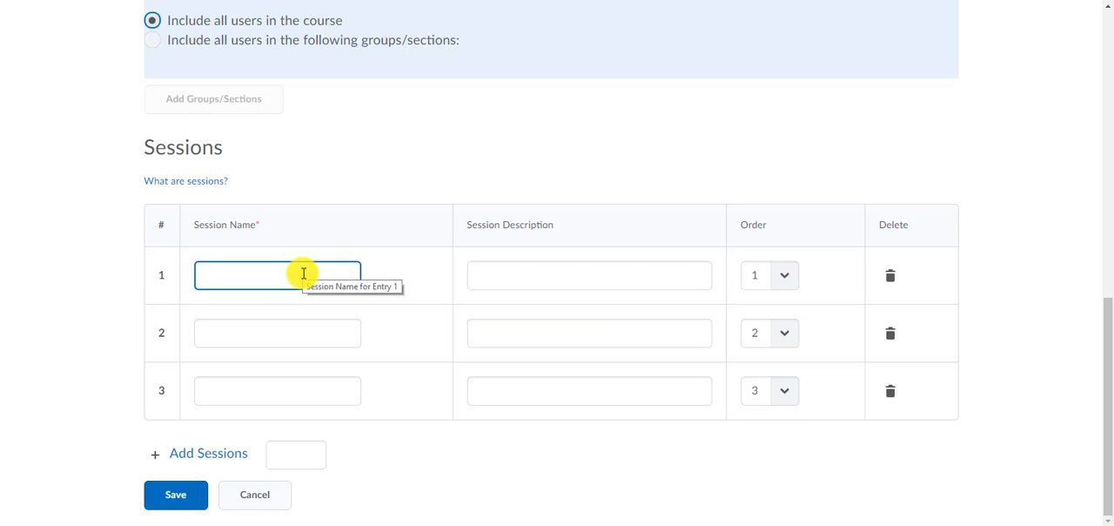
left_click(525, 276)
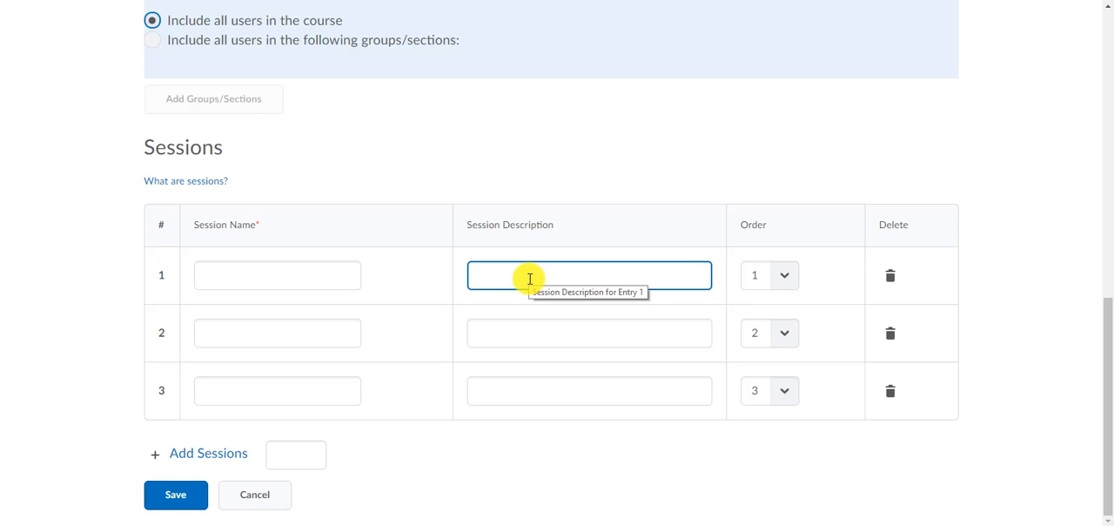
left_click(777, 275)
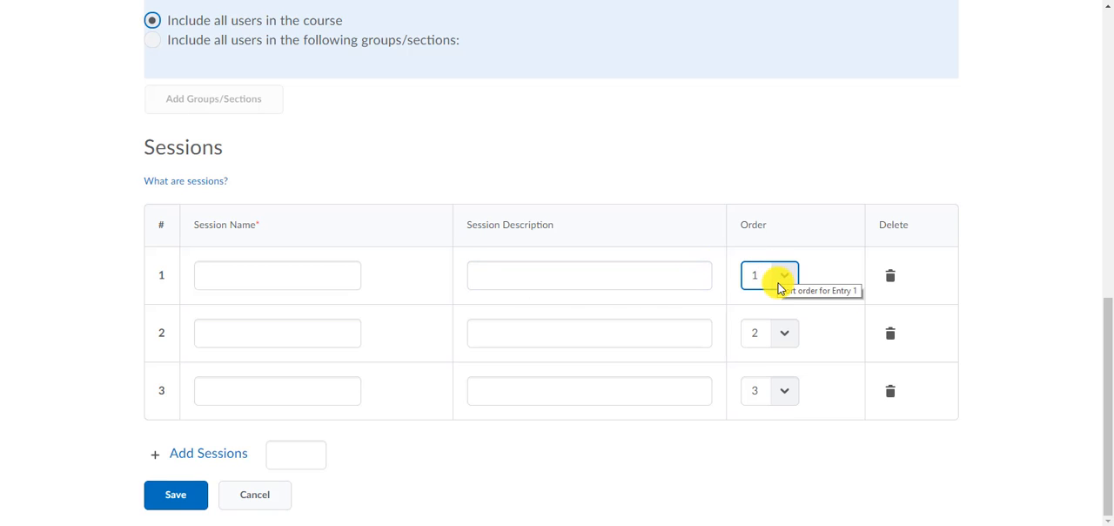
left_click(298, 275)
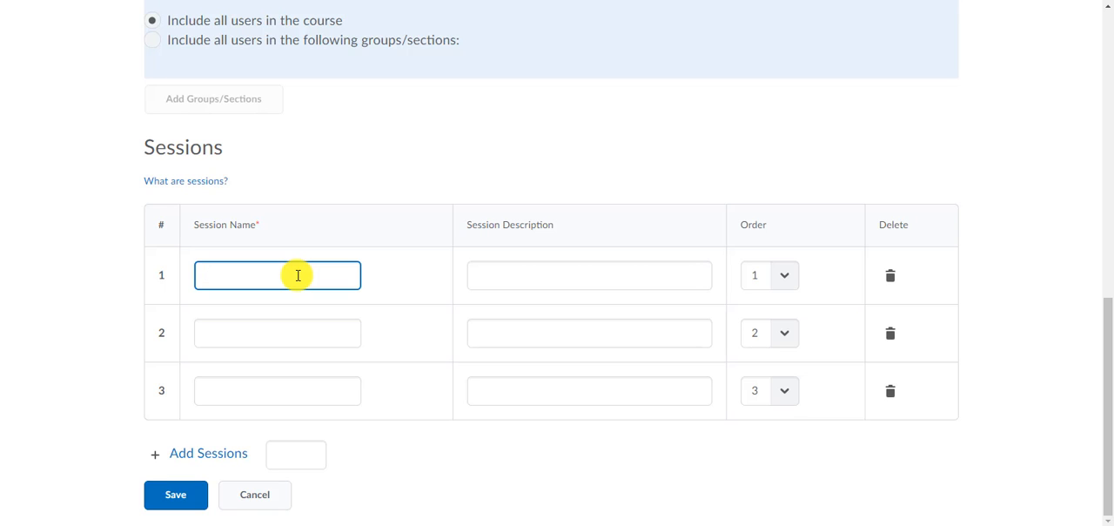
type("Week 1")
left_click(275, 334)
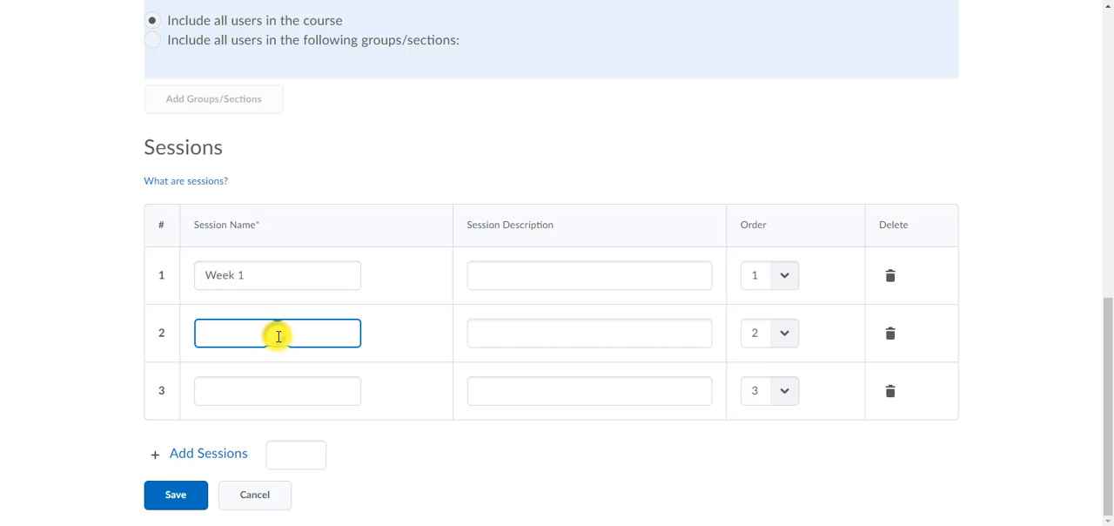
type("Week 2")
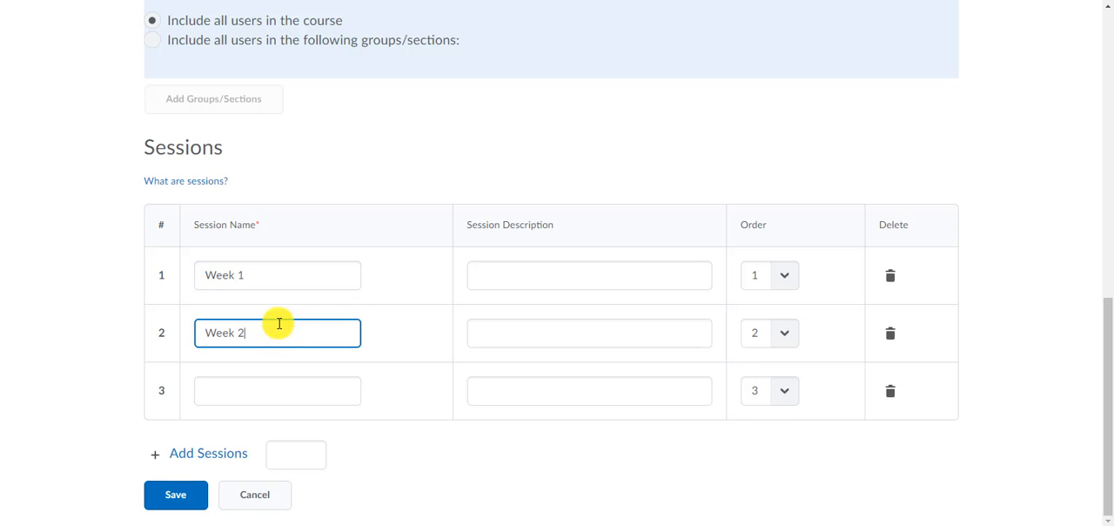
left_click(279, 389)
type("W")
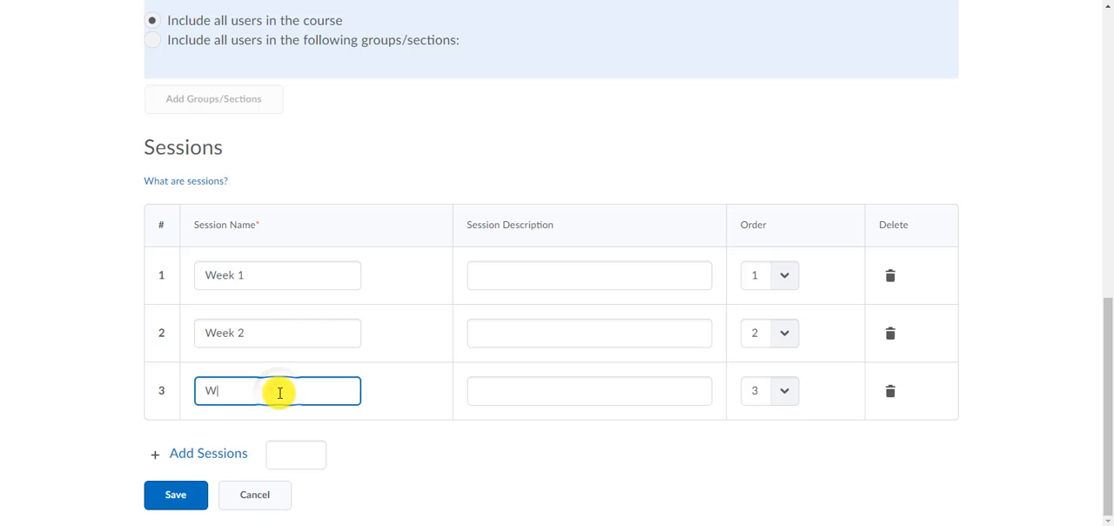
type("eek 3")
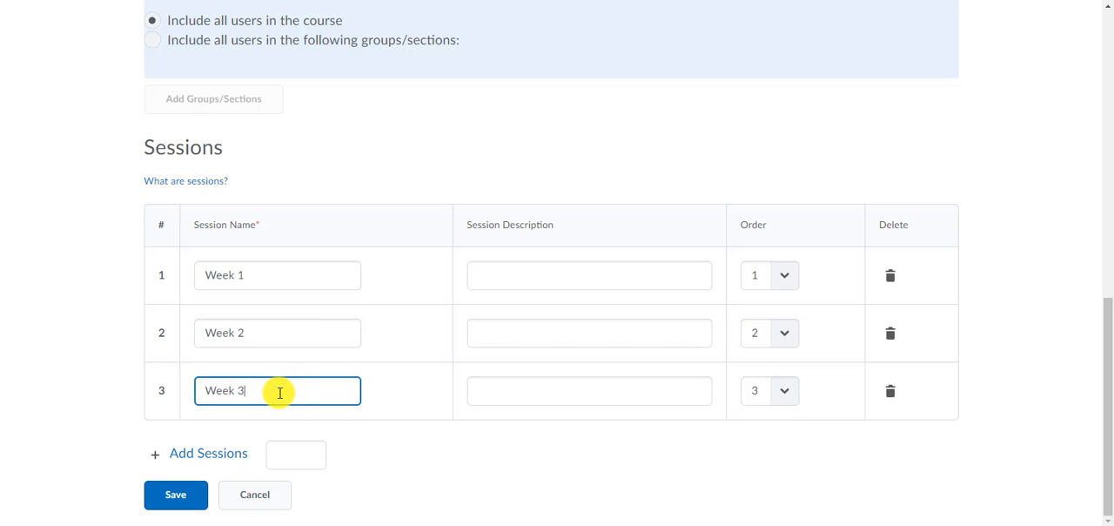
Save the register's changes and add 15 more sessions to it.
left_click(209, 453)
left_click(452, 226)
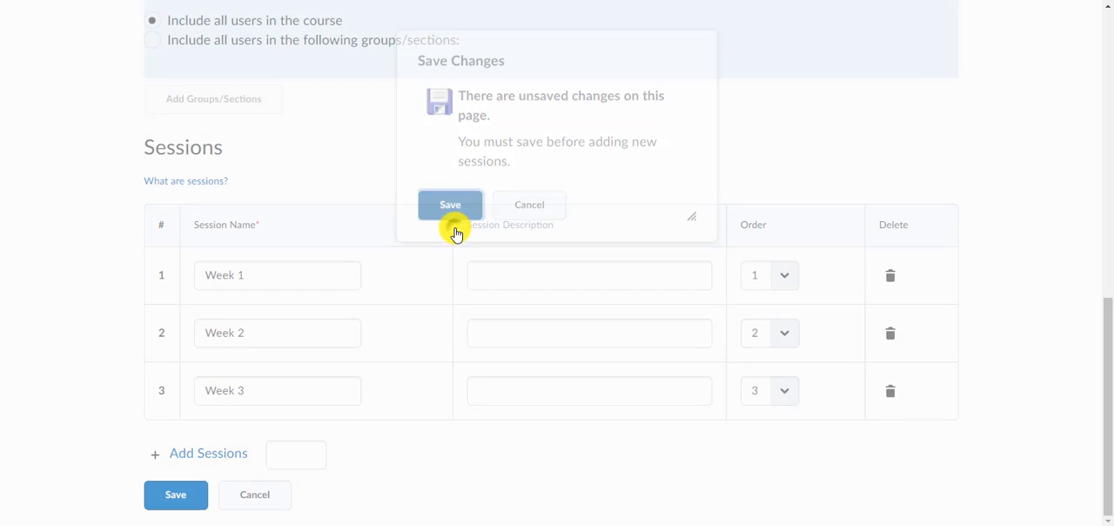
left_click(287, 452)
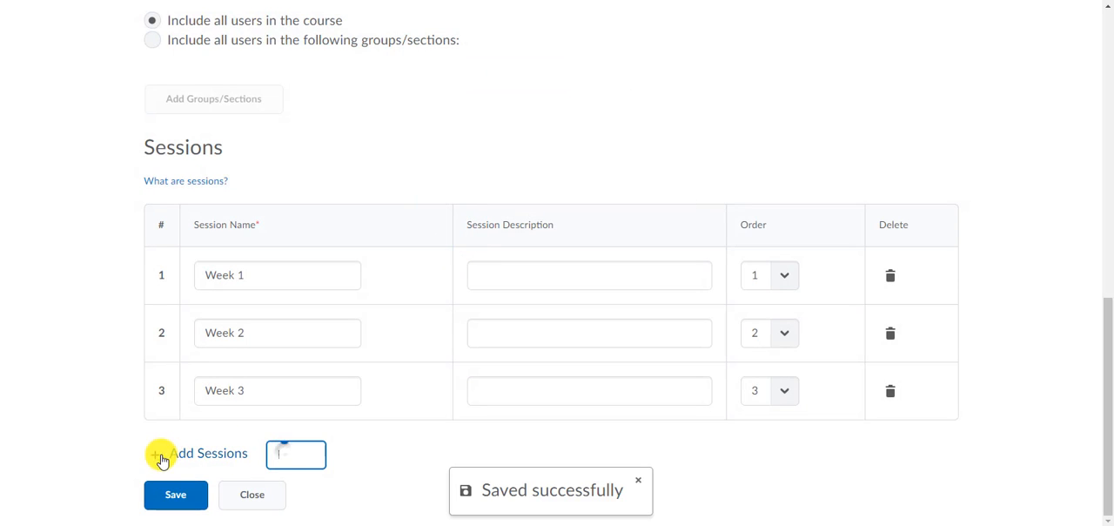
type("15")
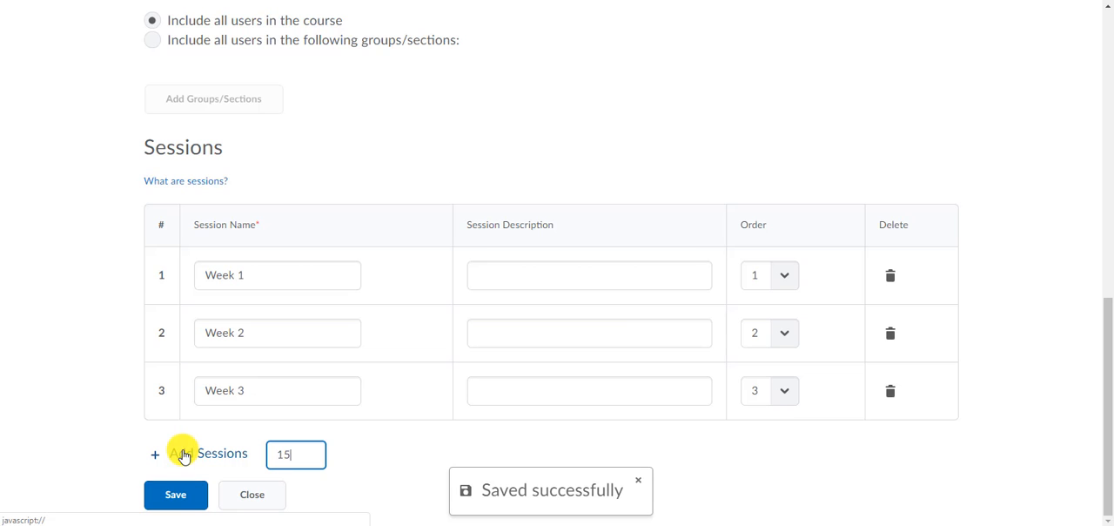
left_click(183, 462)
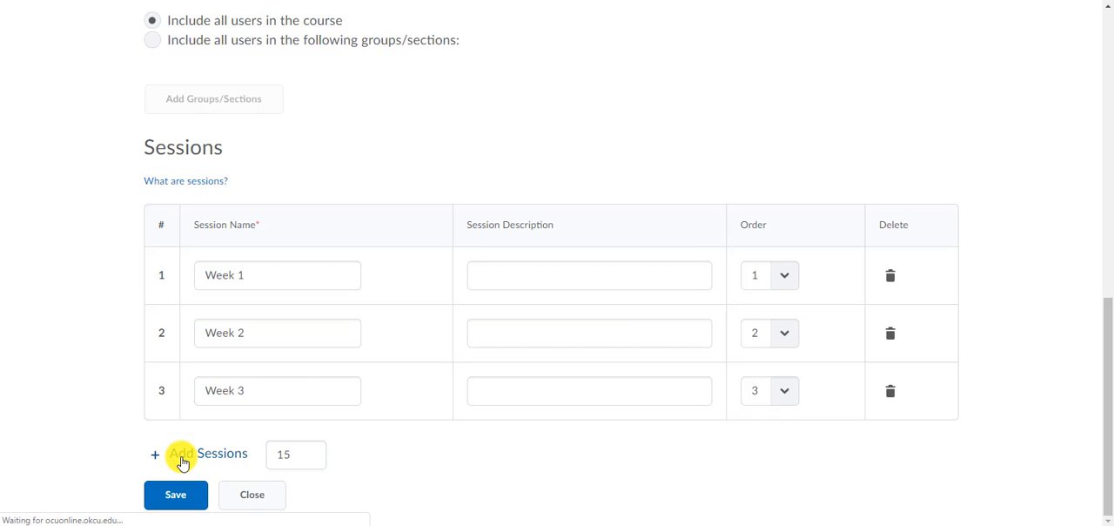
scroll(300, 364, "down", 17)
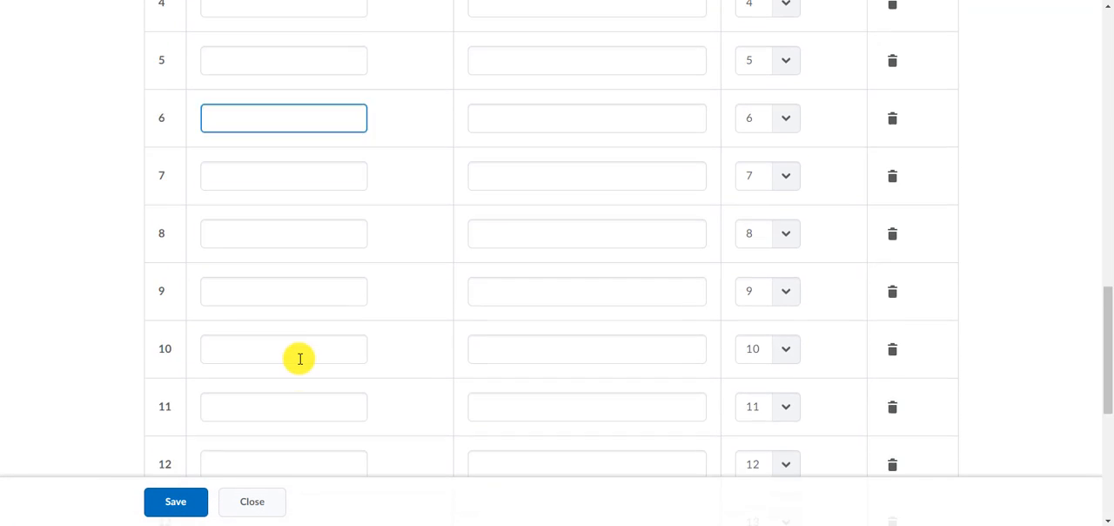
Try to save the register with sessions 4 to 18 left unnamed, and close it without keeping the added sessions.
scroll(300, 359, "down", 1)
scroll(300, 358, "up", 9)
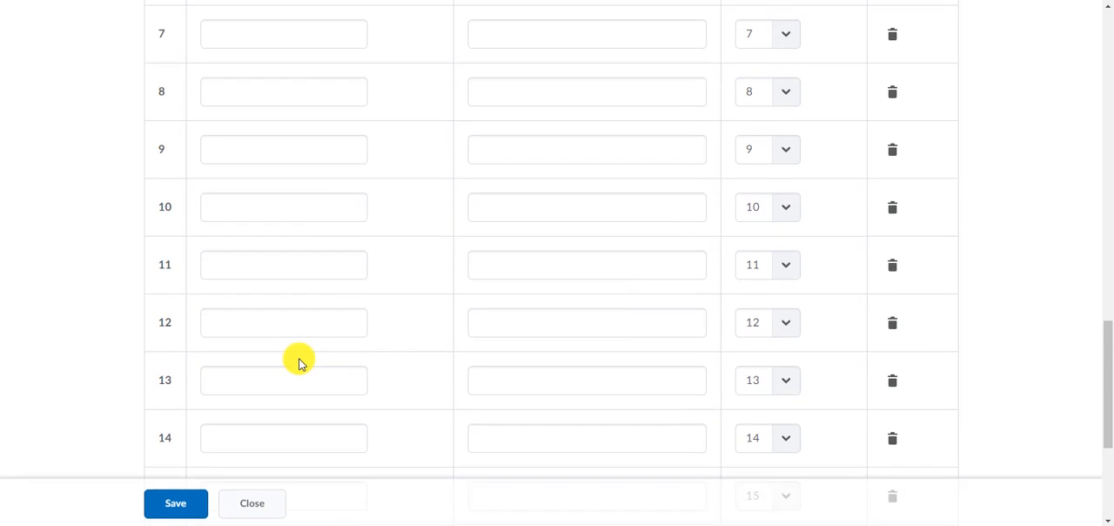
left_click(301, 337)
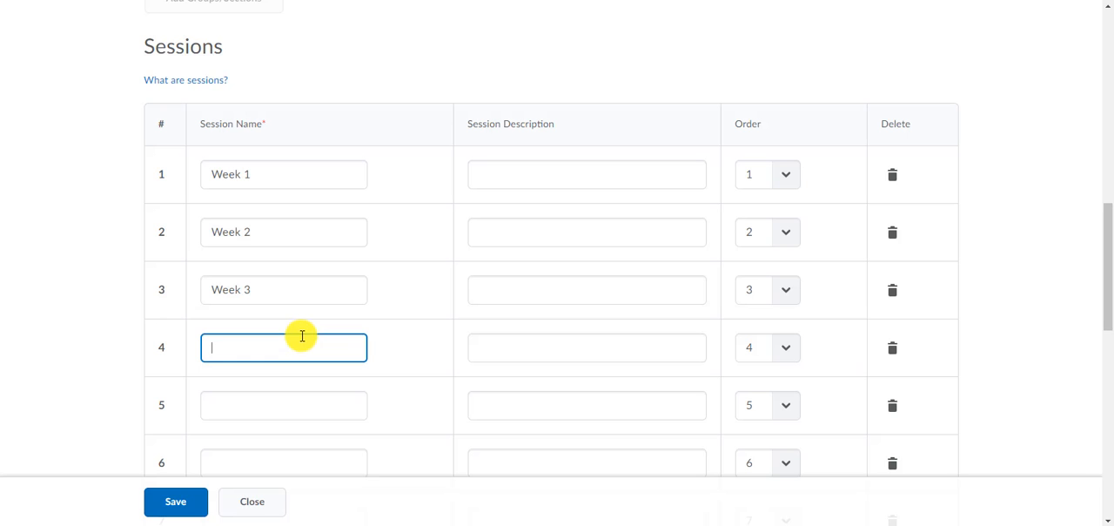
scroll(378, 355, "down", 9)
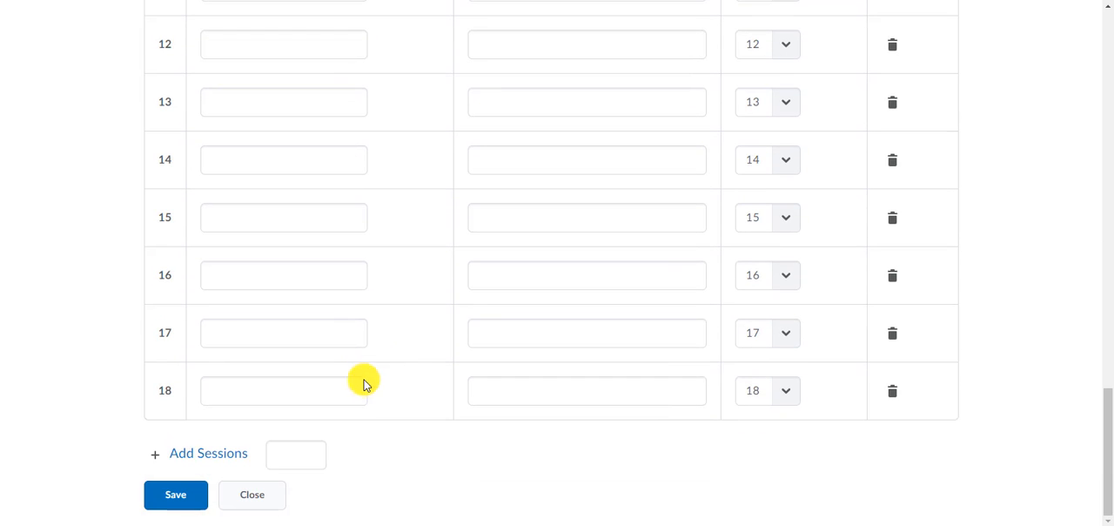
left_click(196, 498)
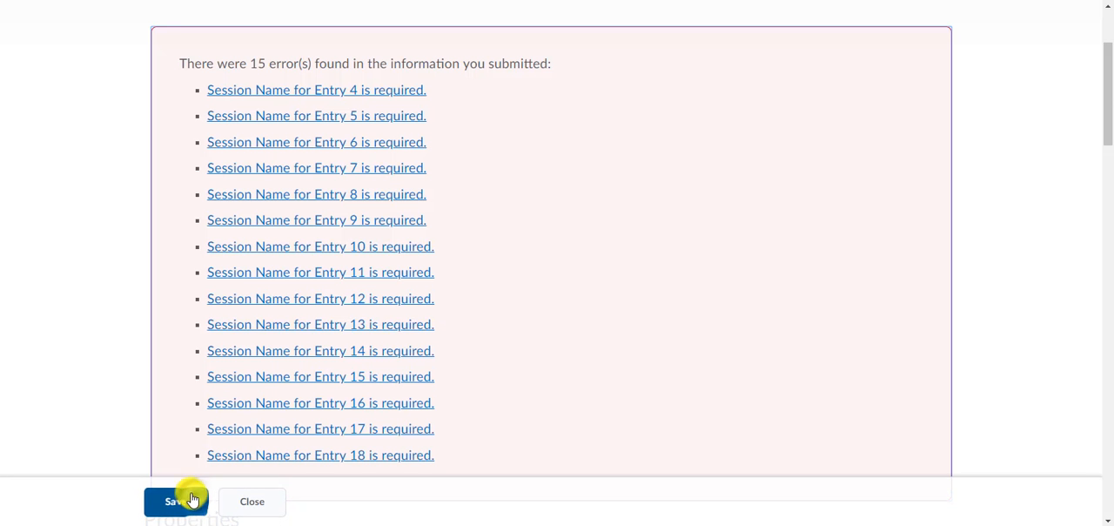
left_click(248, 498)
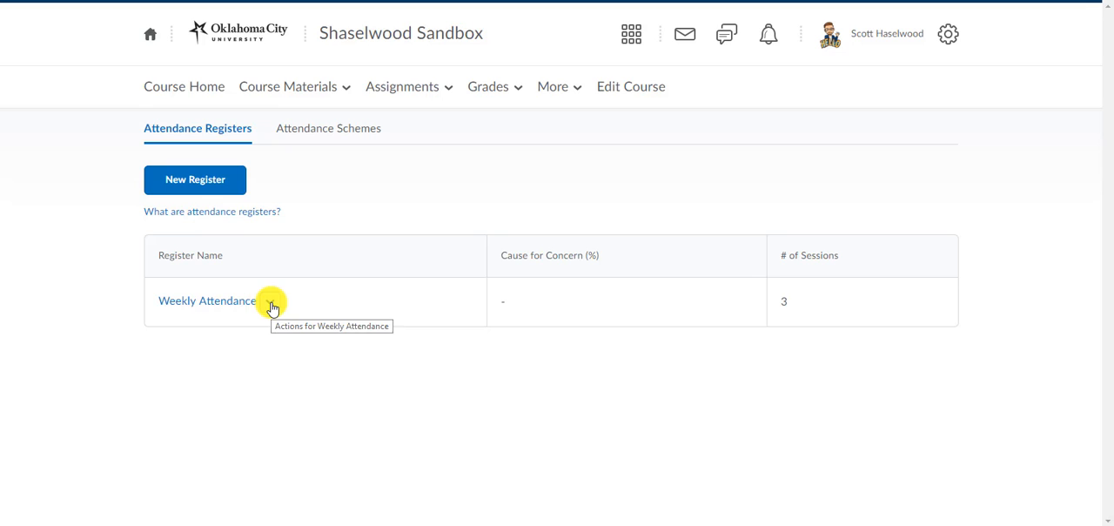
View the Weekly Attendance register's attendance data and open the attendance entry page for the Week 1 session.
left_click(271, 304)
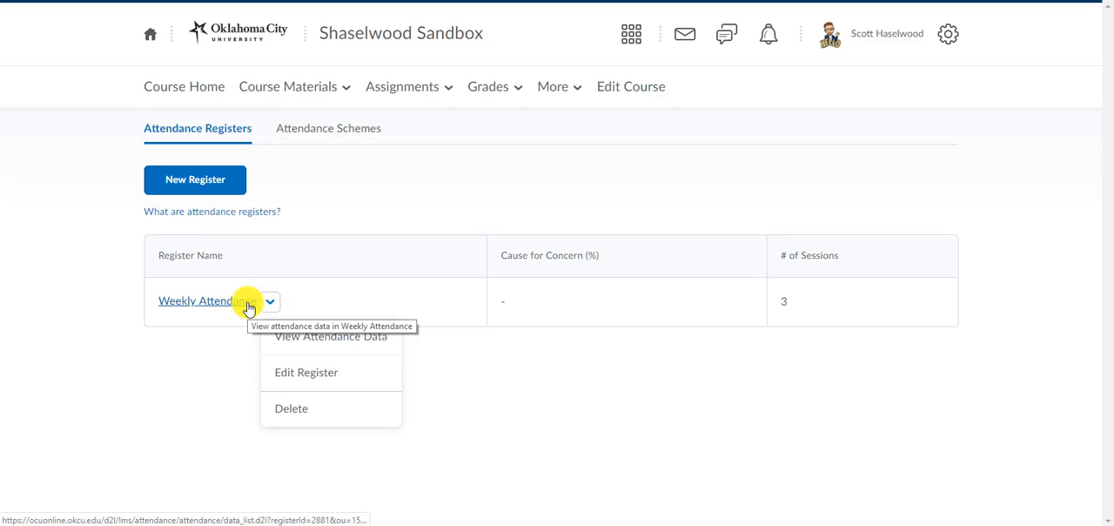
left_click(248, 304)
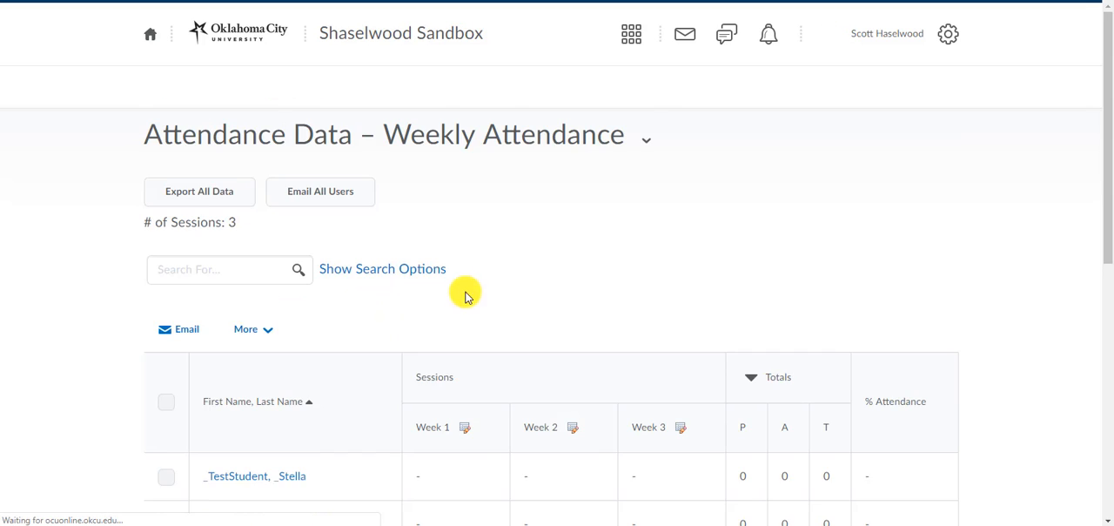
scroll(495, 286, "down", 3)
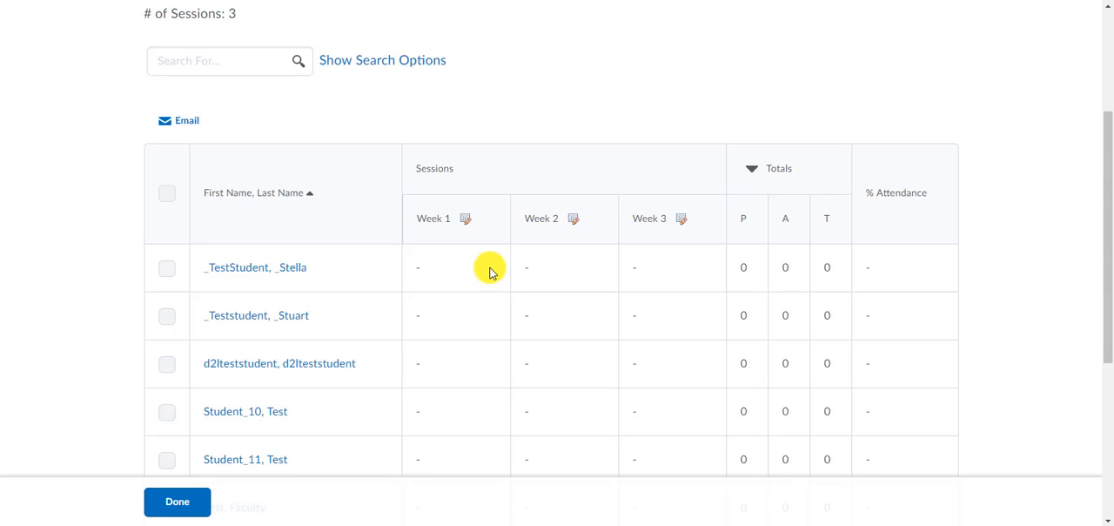
left_click(467, 219)
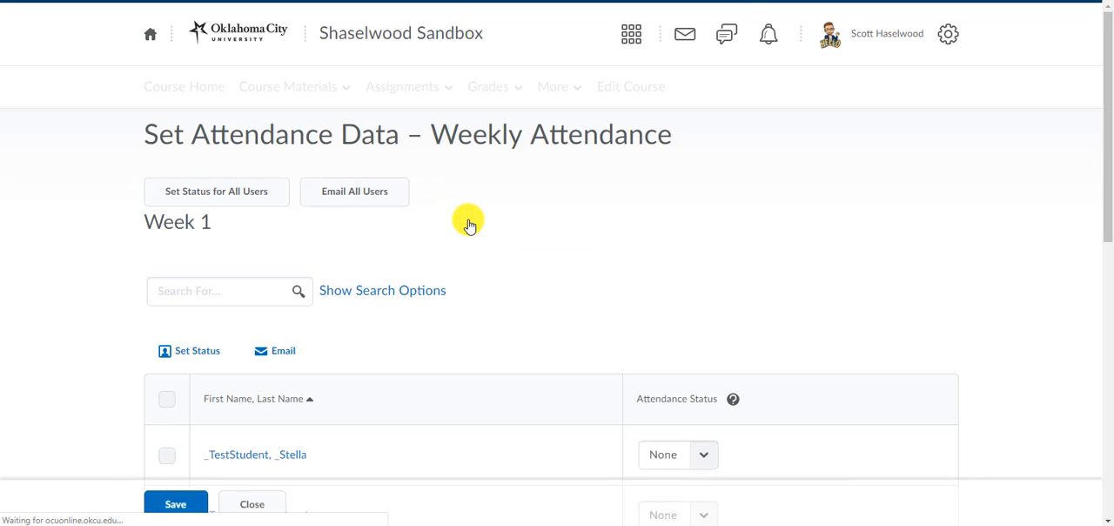
Check the attendance status choices for the first student in Week 1, and return to the course's Attendance tool.
scroll(642, 154, "down", 4)
left_click(705, 110)
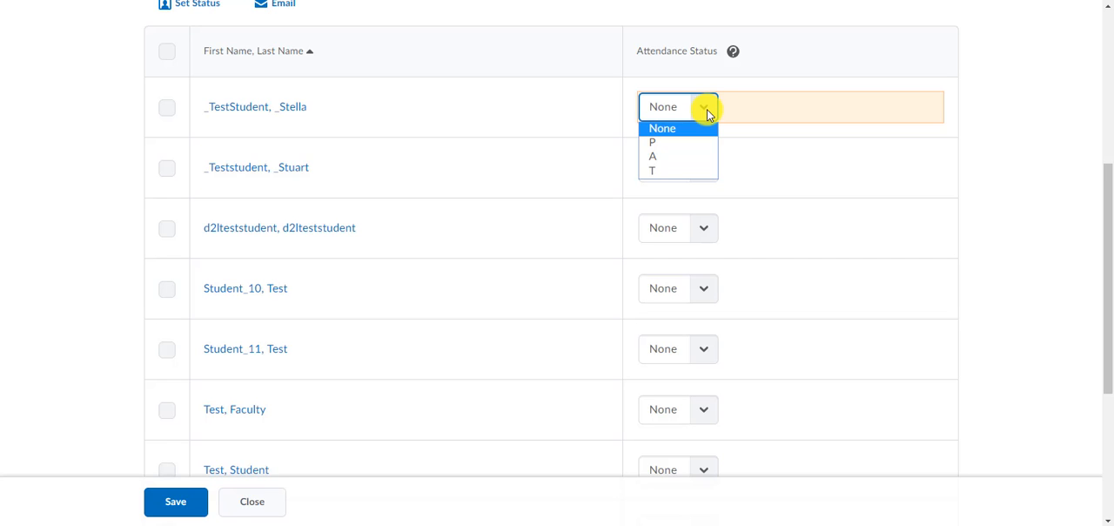
scroll(707, 115, "up", 4)
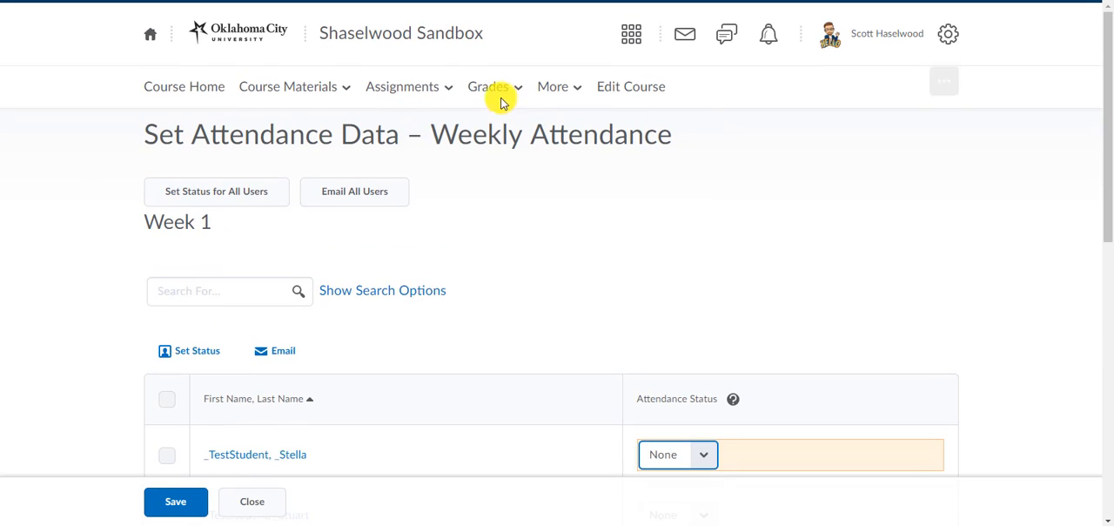
left_click(564, 89)
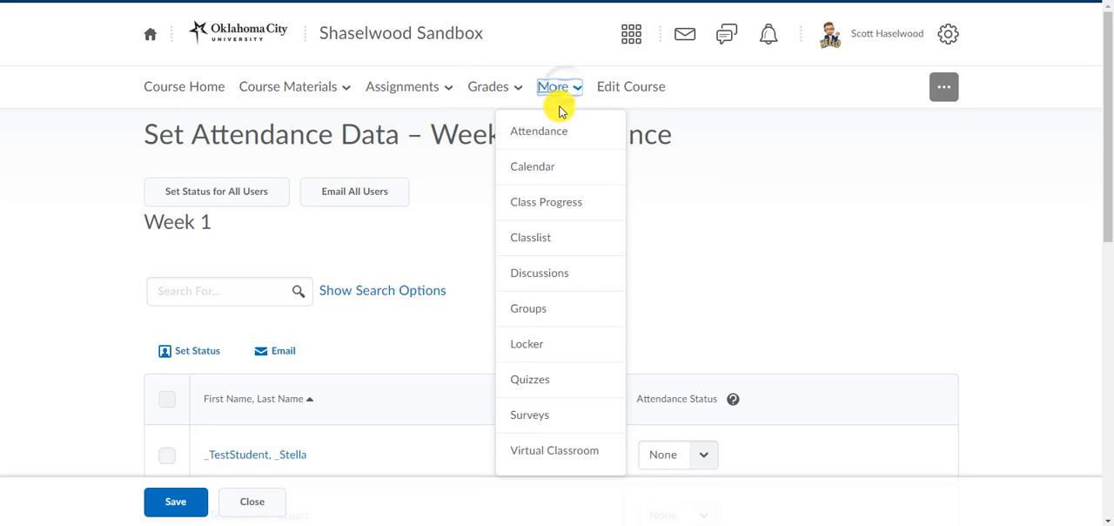
left_click(556, 135)
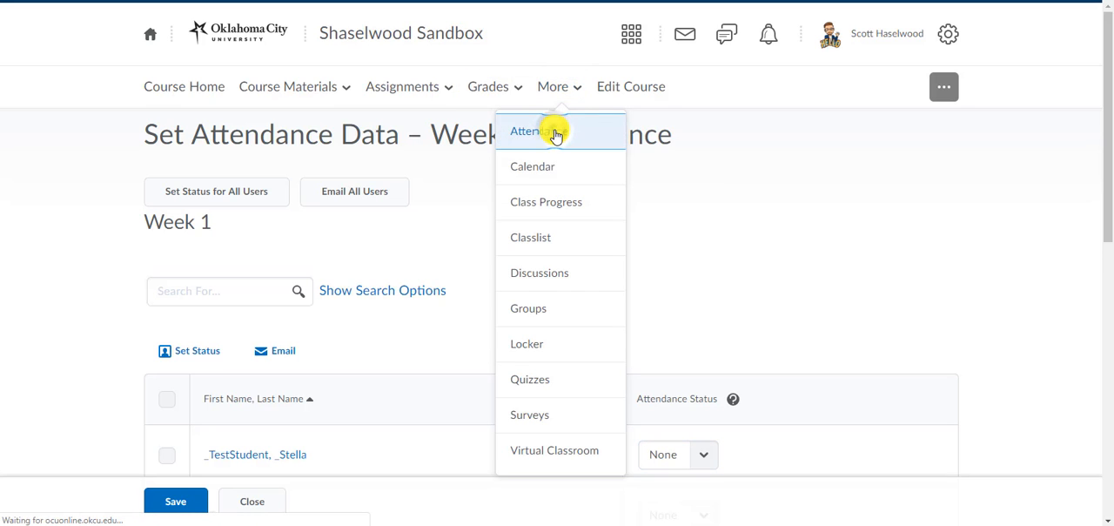